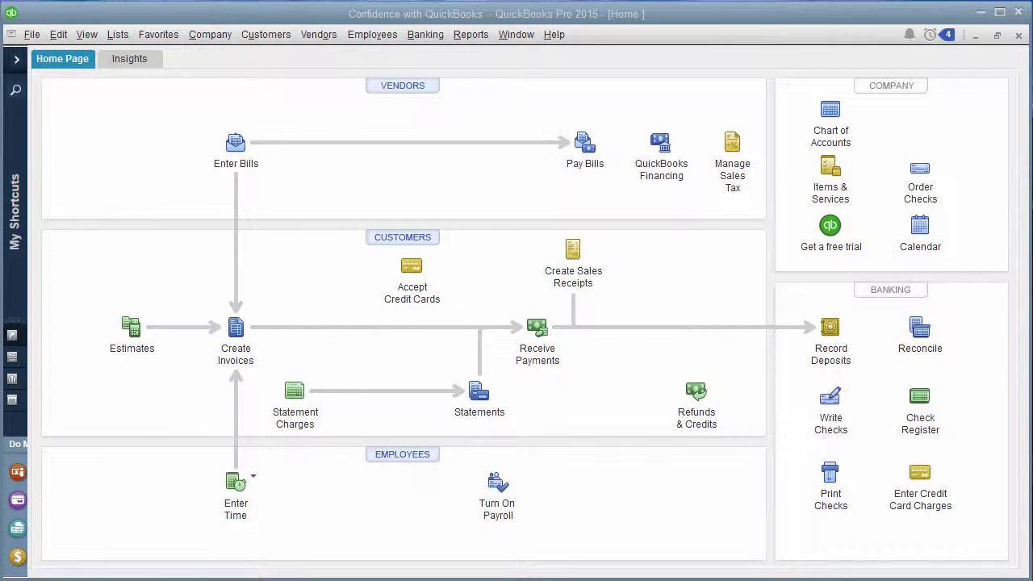
Step: Switch to the YouTube video 'How to enter Credit Card Charges into QuickBooks'
{"action": "mouse_move", "coordinate": [421, 580]}
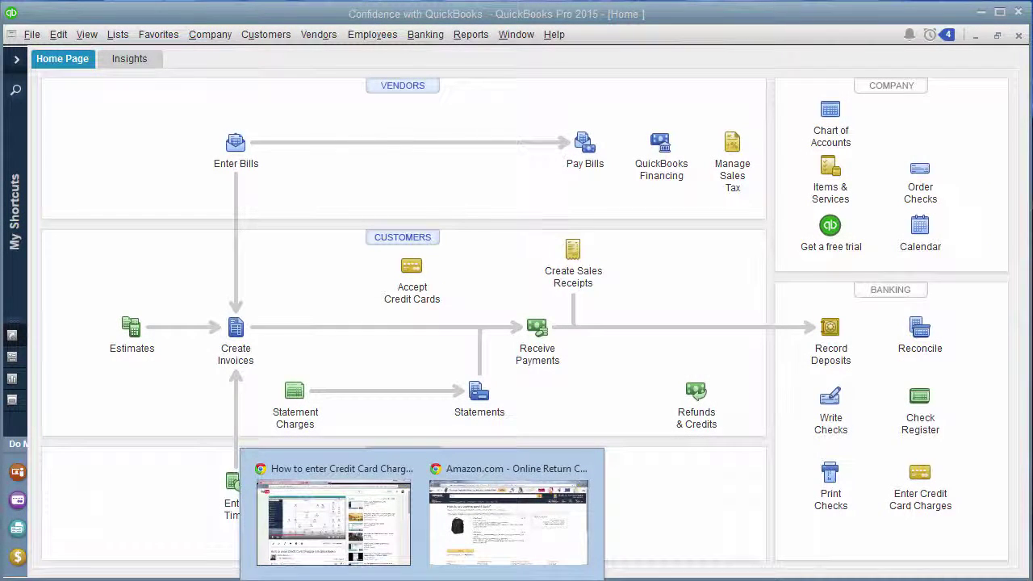
{"action": "left_click", "coordinate": [395, 529]}
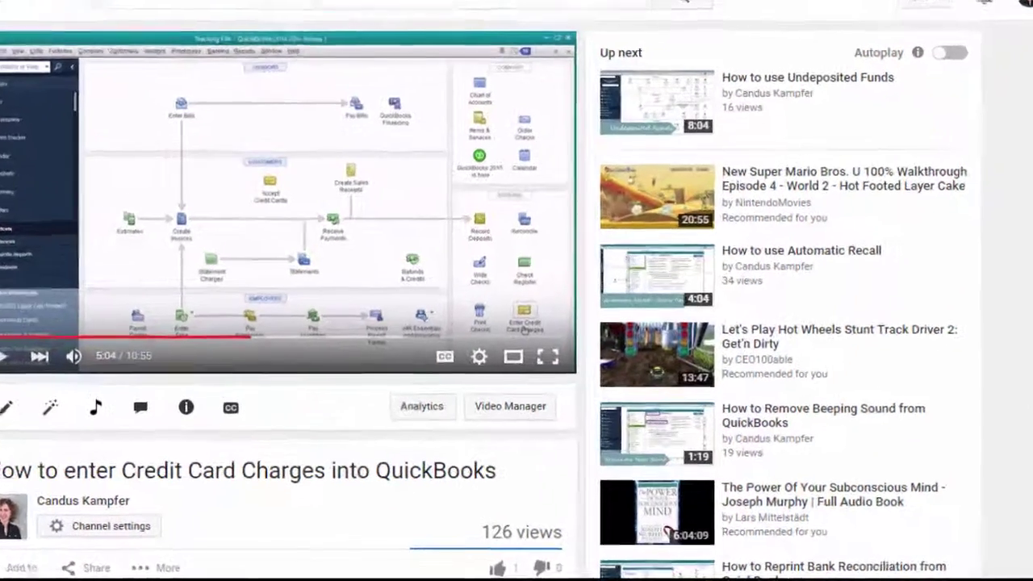
Step: Look over the Gmail message containing the viewer's question about credit card charges
{"action": "left_click", "coordinate": [284, 27]}
{"action": "scroll", "coordinate": [540, 418], "scroll_direction": "down", "scroll_amount": 4}
{"action": "scroll", "coordinate": [540, 320], "scroll_direction": "up", "scroll_amount": 1}
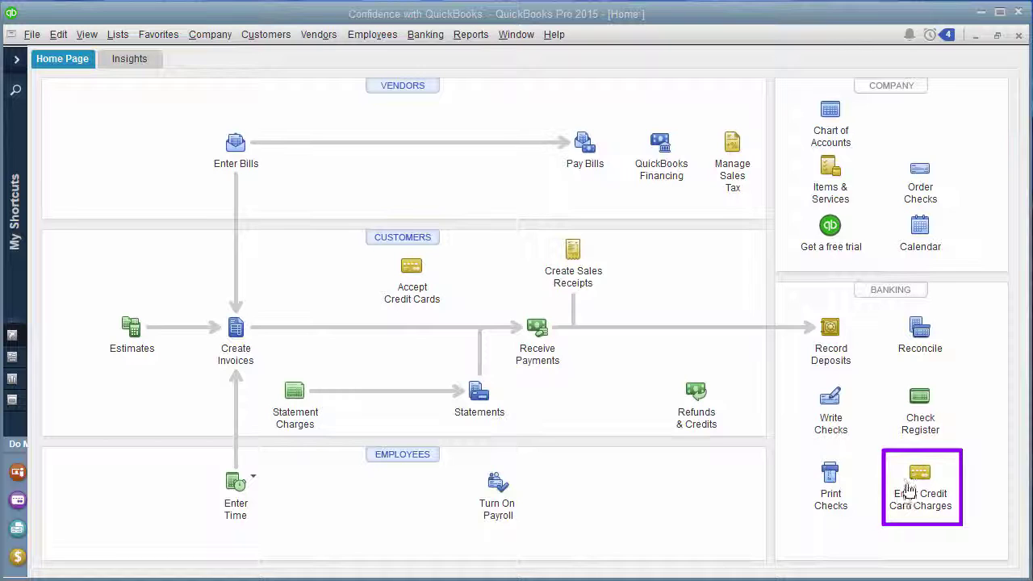
Step: Open a blank Enter Credit Card Charges form for the Capital One 2345 card from the Banking menu
{"action": "left_click", "coordinate": [425, 34]}
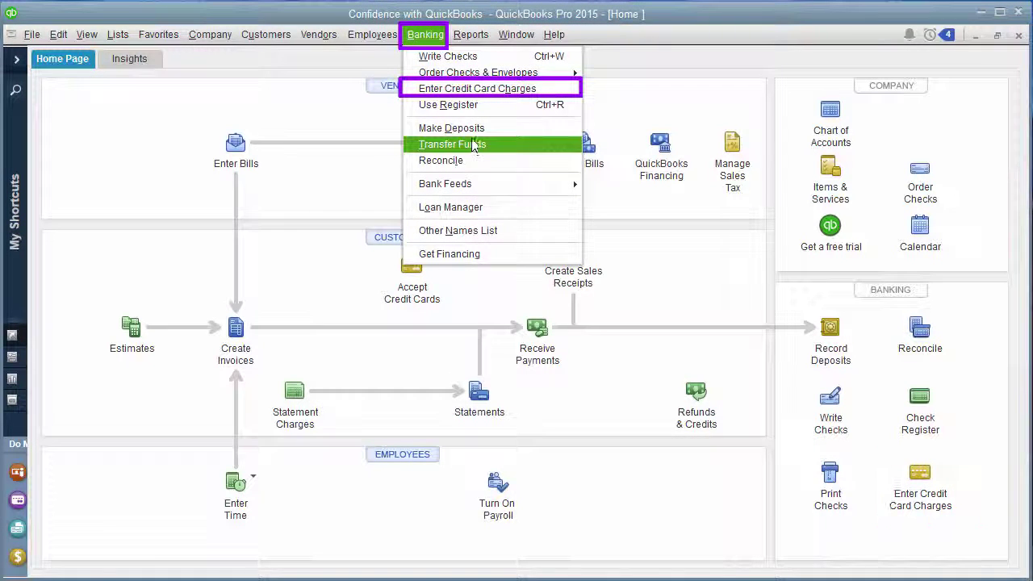
{"action": "left_click", "coordinate": [484, 89]}
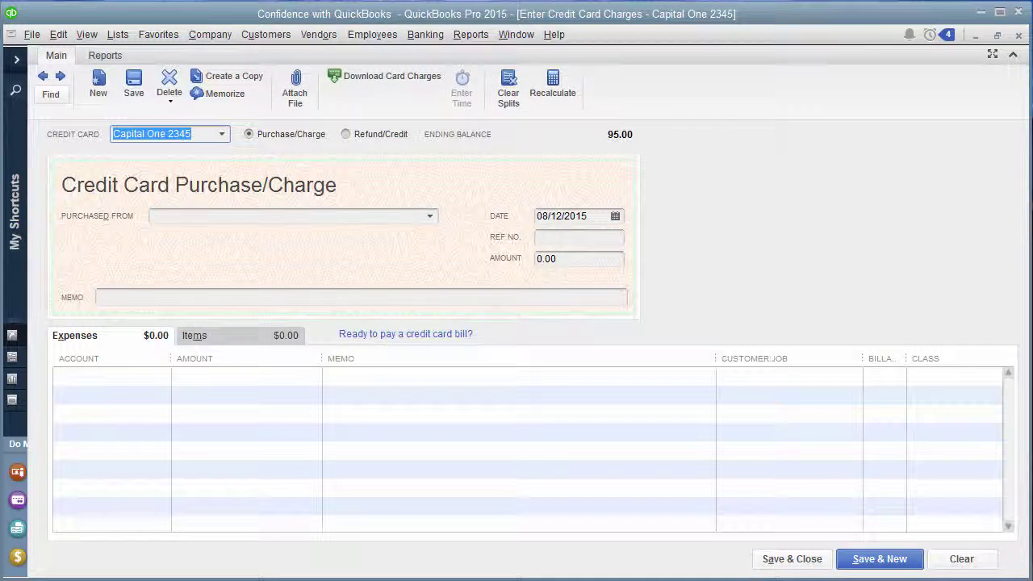
{"action": "left_click", "coordinate": [420, 580]}
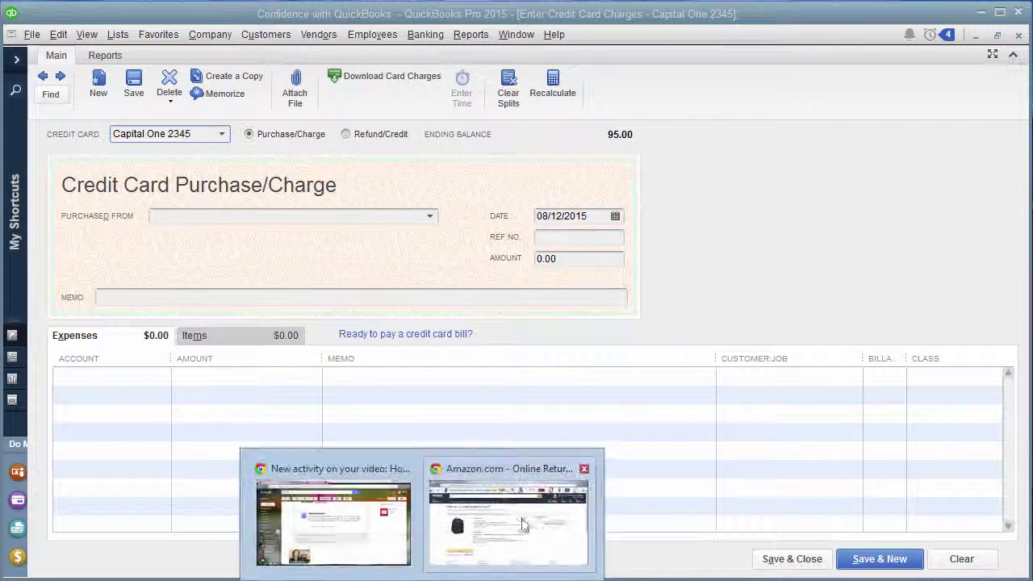
Step: Return from the Gmail message to the tab playing the credit card charges video
{"action": "left_click", "coordinate": [361, 477]}
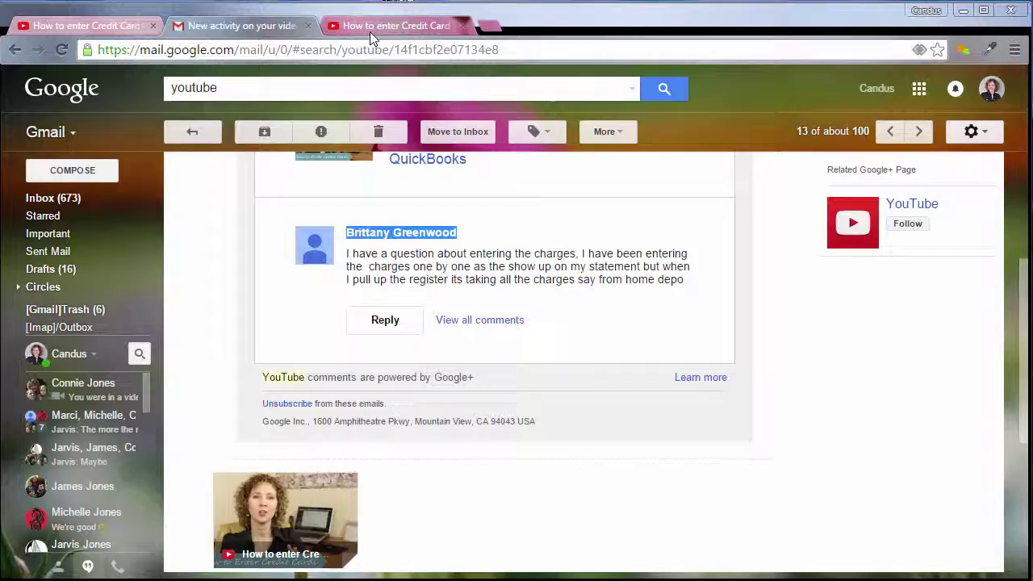
{"action": "left_click", "coordinate": [369, 27]}
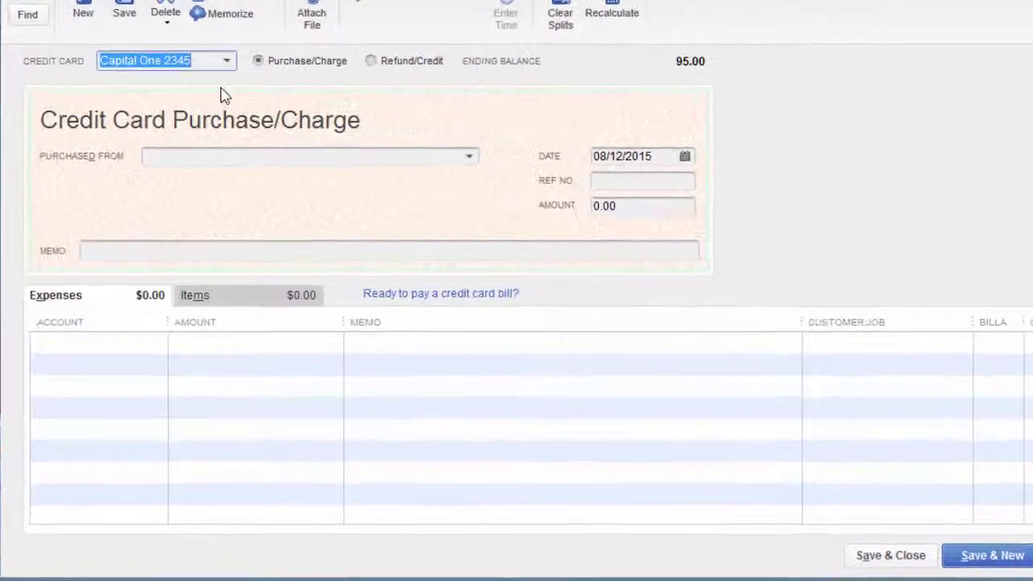
Step: Keep Capital One 2345 as the card, enter Home Depot as vendor, and keep date 08/12/2015
{"action": "left_click", "coordinate": [226, 28]}
{"action": "left_click", "coordinate": [226, 28]}
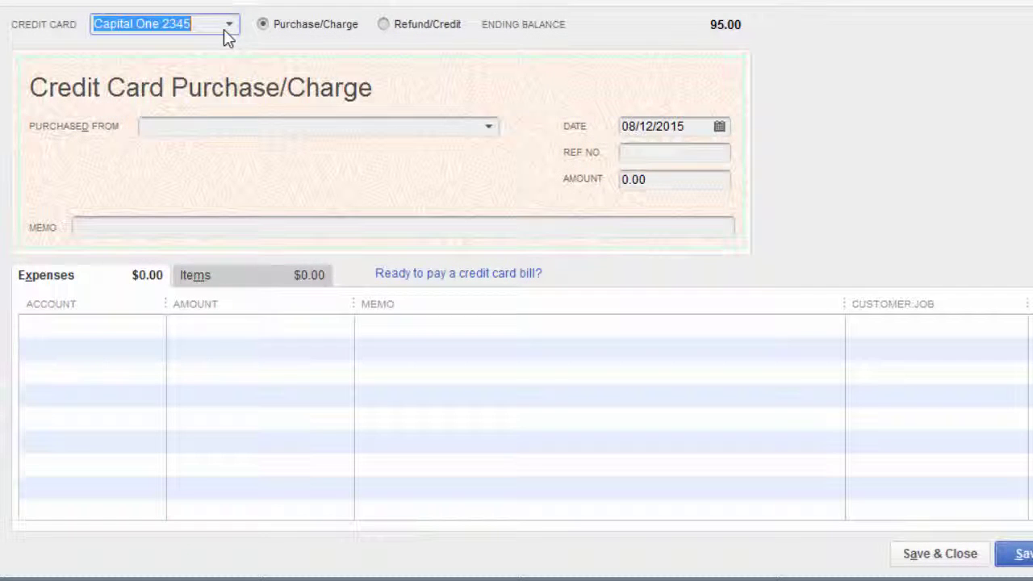
{"action": "left_click", "coordinate": [175, 128]}
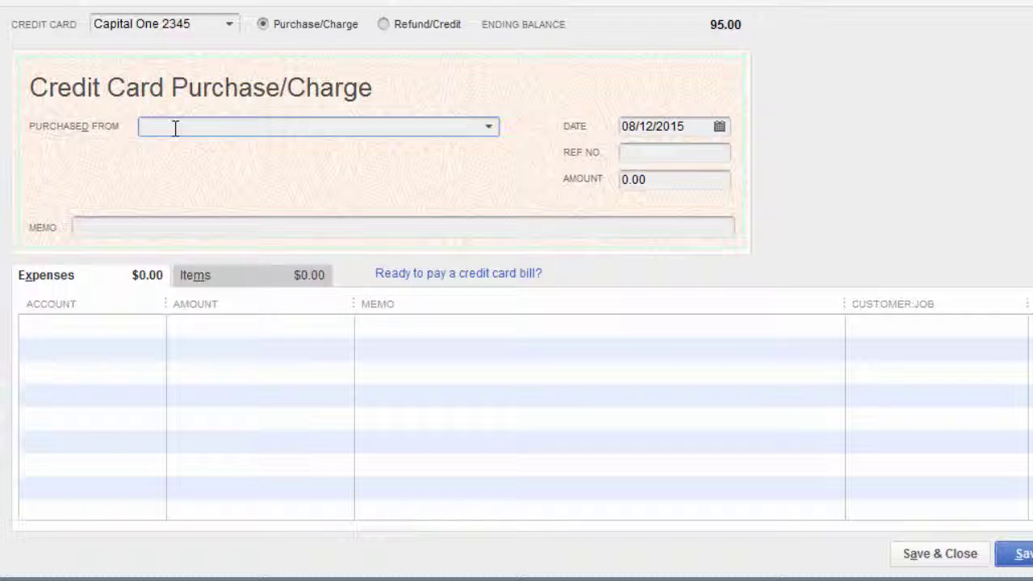
{"action": "type", "text": "H"}
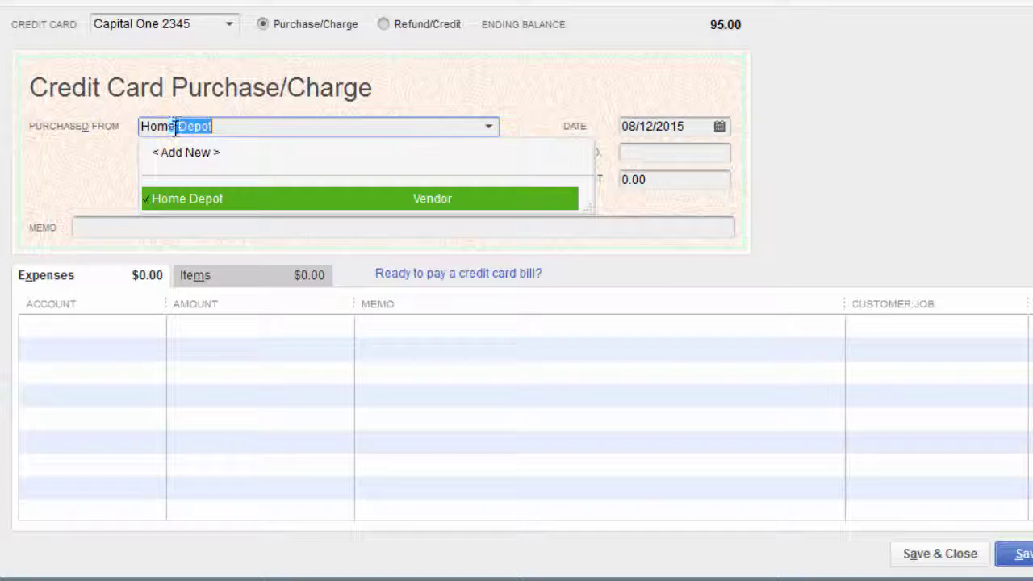
{"action": "type", "text": "ome"}
{"action": "key", "text": "Tab"}
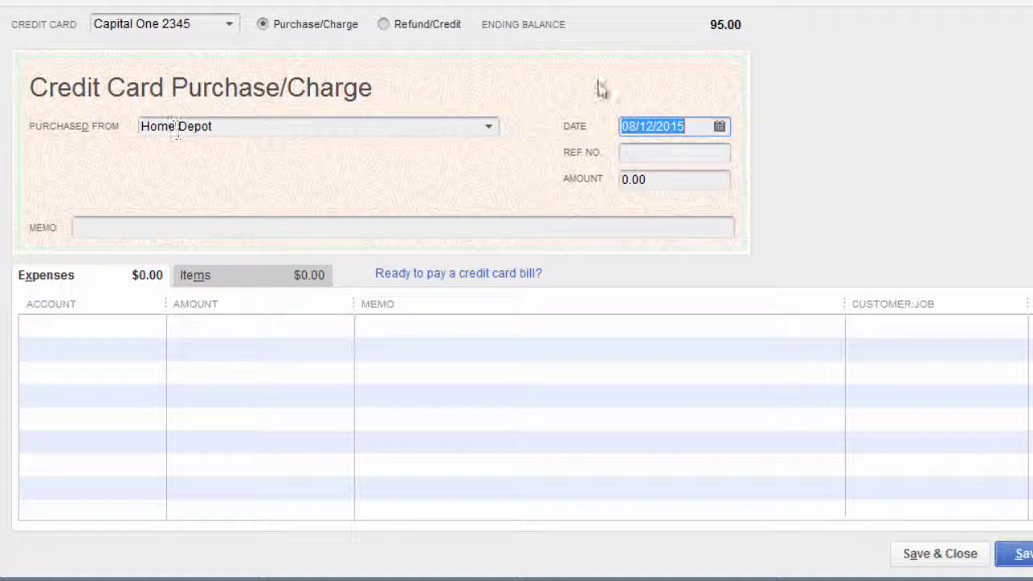
{"action": "left_click", "coordinate": [725, 129]}
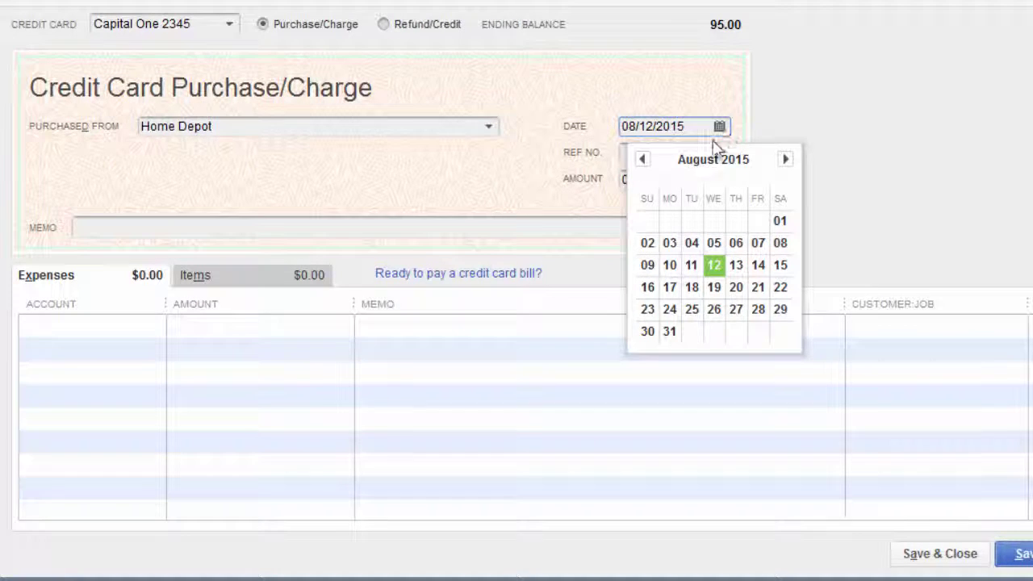
{"action": "key", "text": "Escape"}
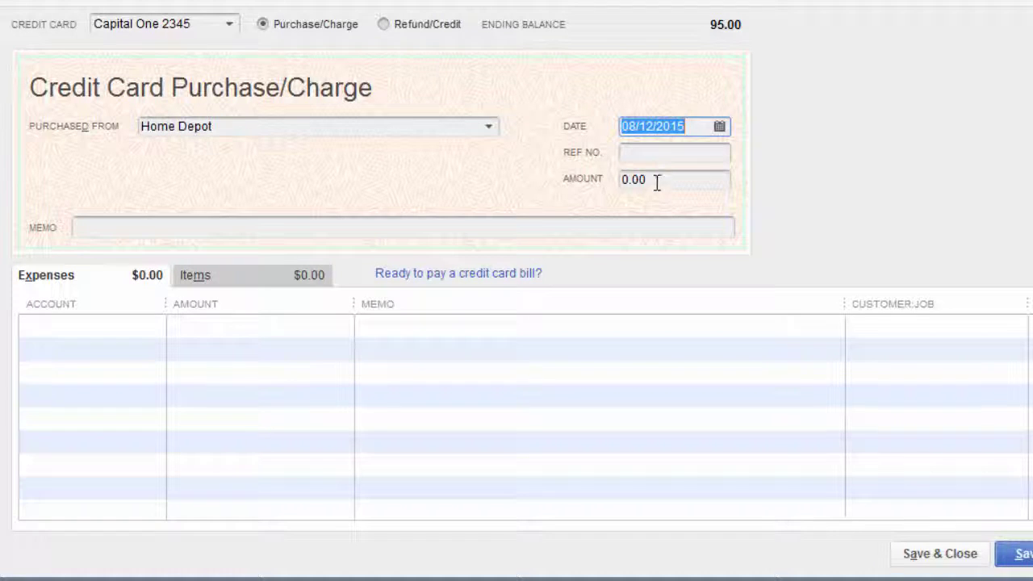
Step: Enter a 10.00 amount coded to Repairs and Maintenance with class Business
{"action": "left_click", "coordinate": [619, 184]}
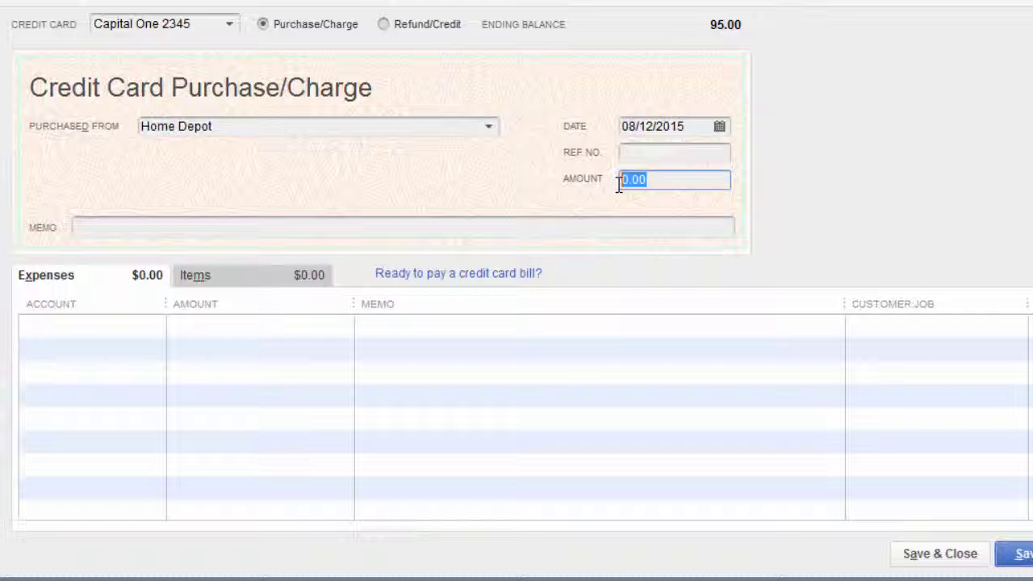
{"action": "type", "text": "10.00"}
{"action": "key", "text": "Tab"}
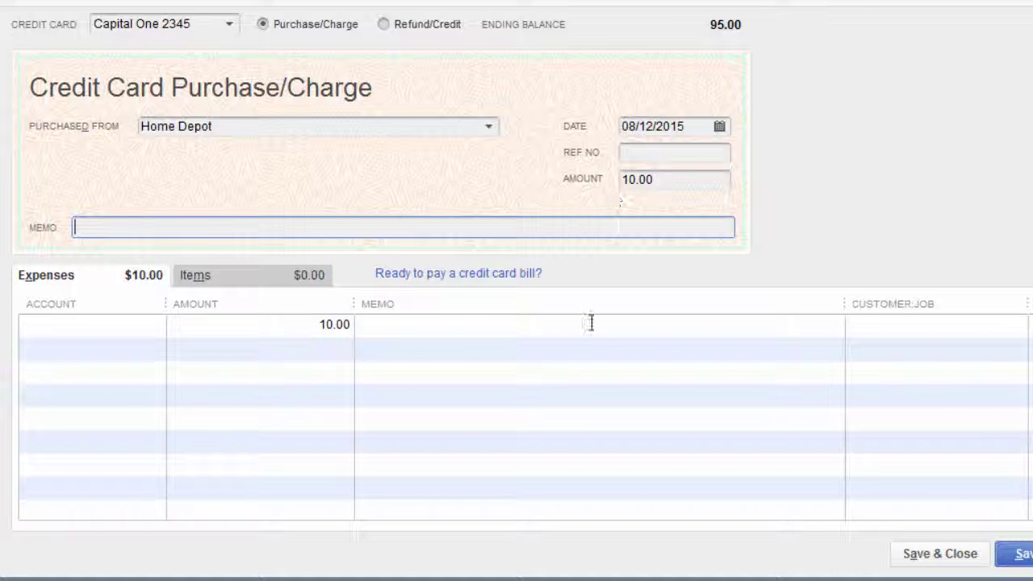
{"action": "left_click", "coordinate": [56, 326]}
{"action": "type", "text": "rs and Maintenance"}
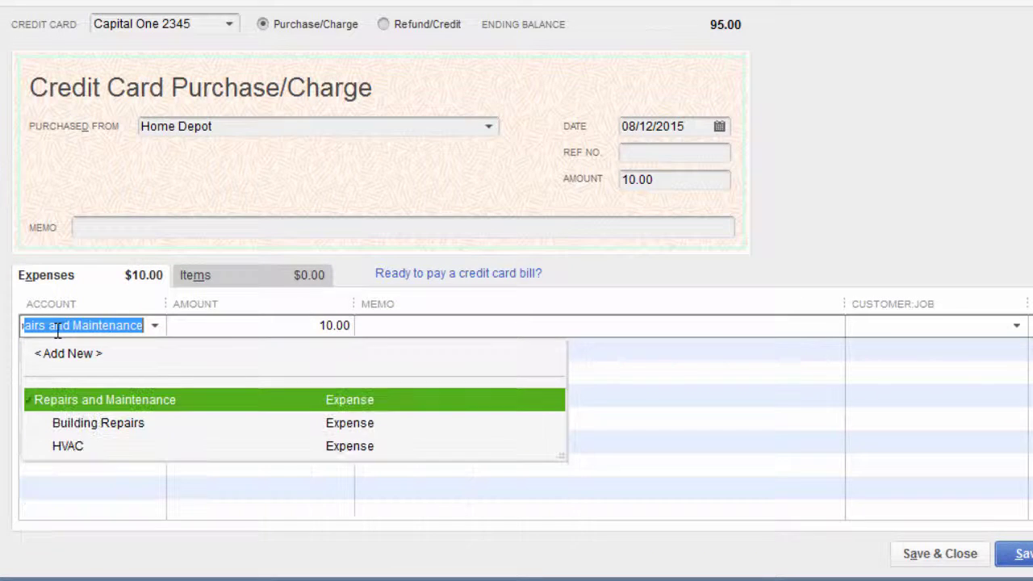
{"action": "key", "text": "Tab"}
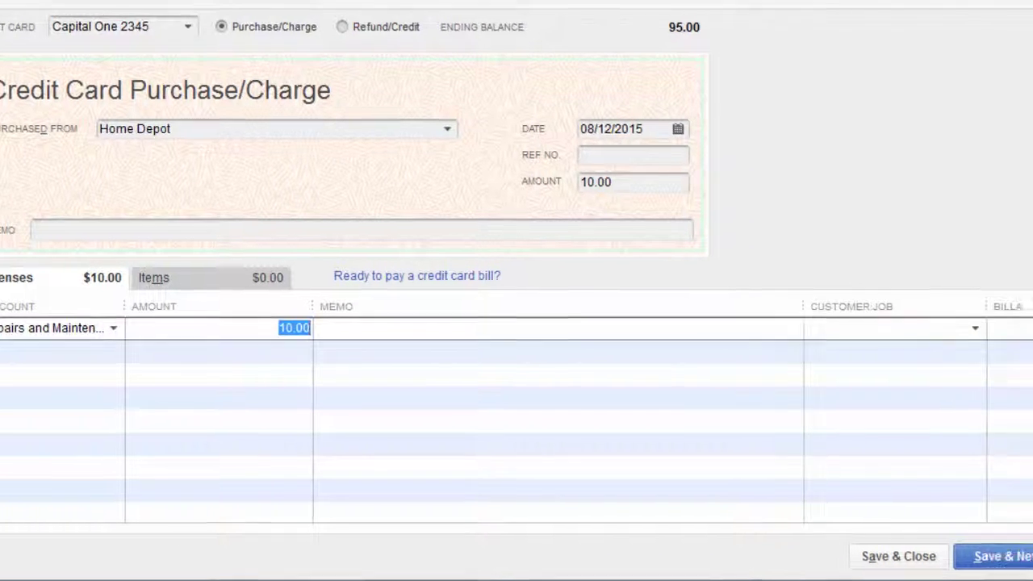
{"action": "left_click", "coordinate": [1032, 325]}
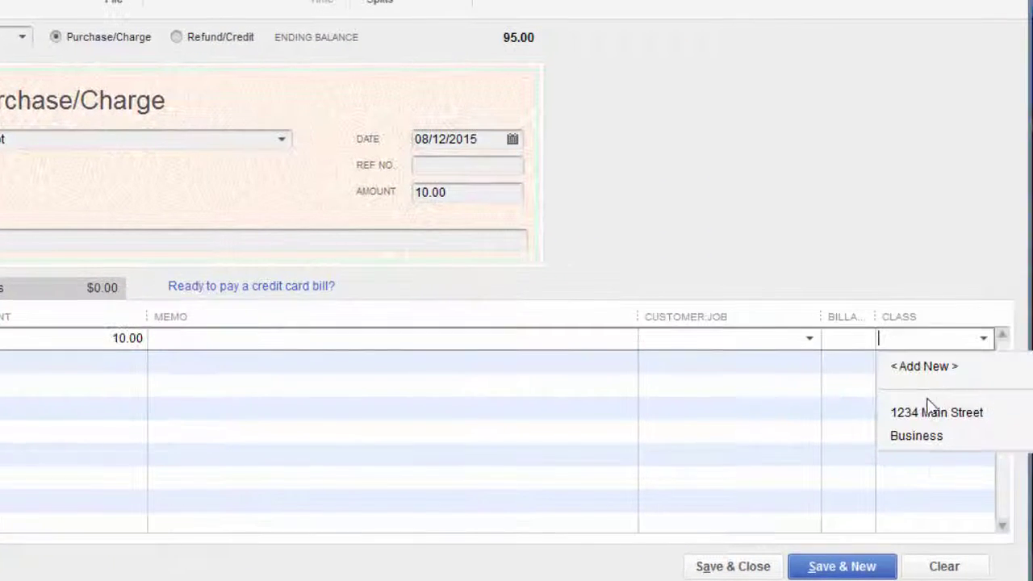
{"action": "left_click", "coordinate": [918, 436]}
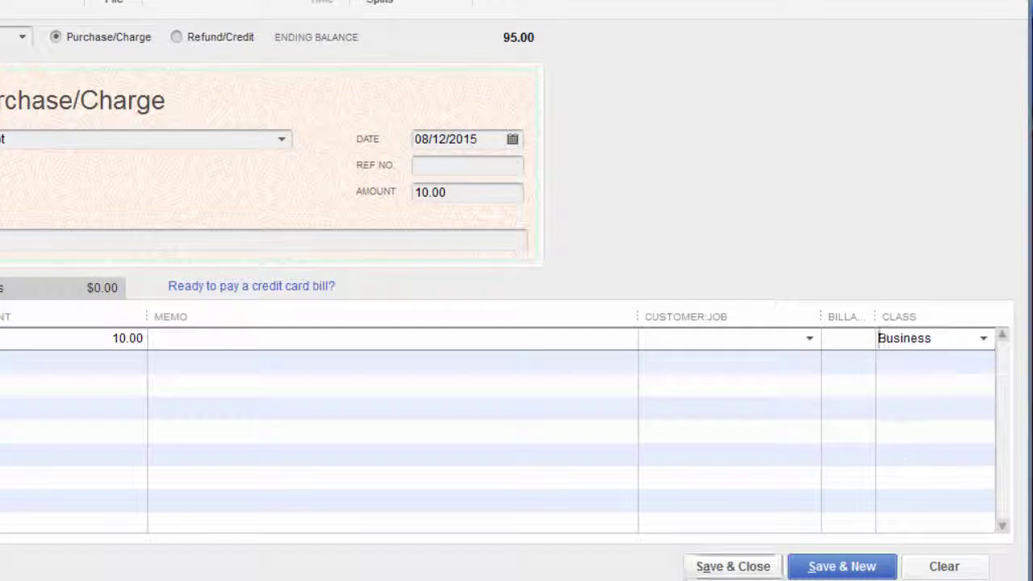
Step: Save the charge and select the 10.00 Capital One 2345 charge in Home Depot's Vendor Center
{"action": "left_click", "coordinate": [747, 569]}
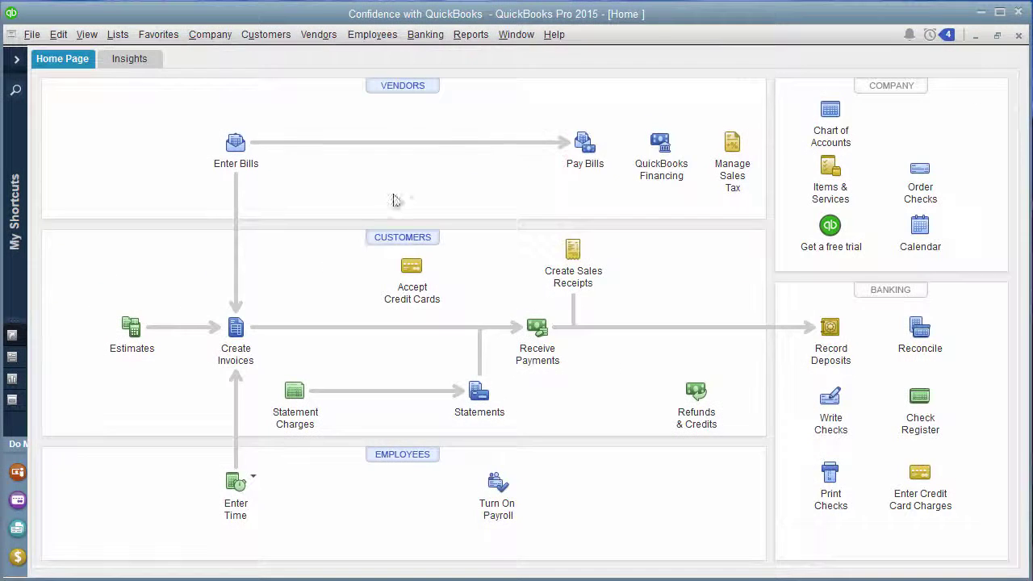
{"action": "left_click", "coordinate": [403, 86]}
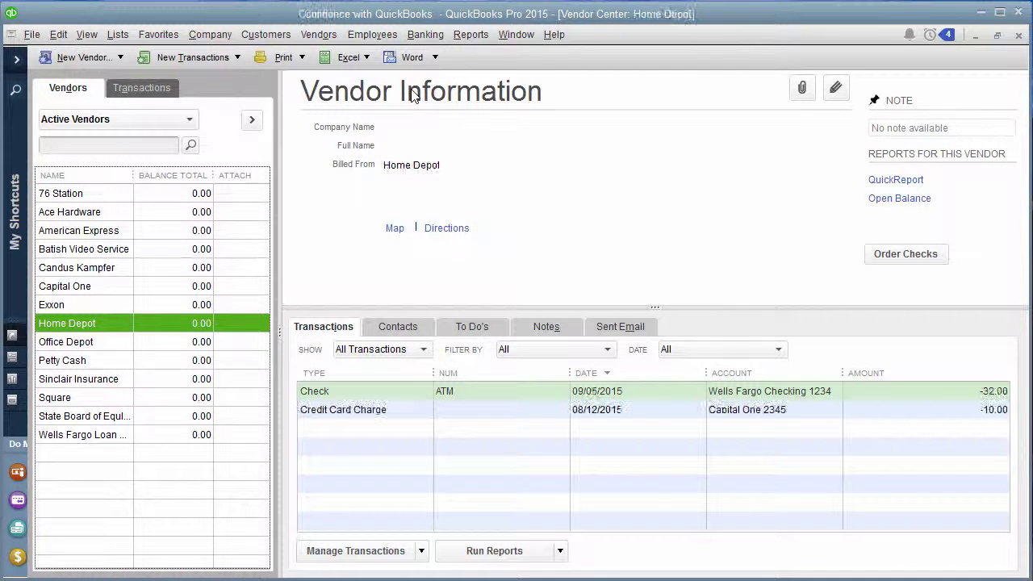
{"action": "left_click", "coordinate": [495, 414]}
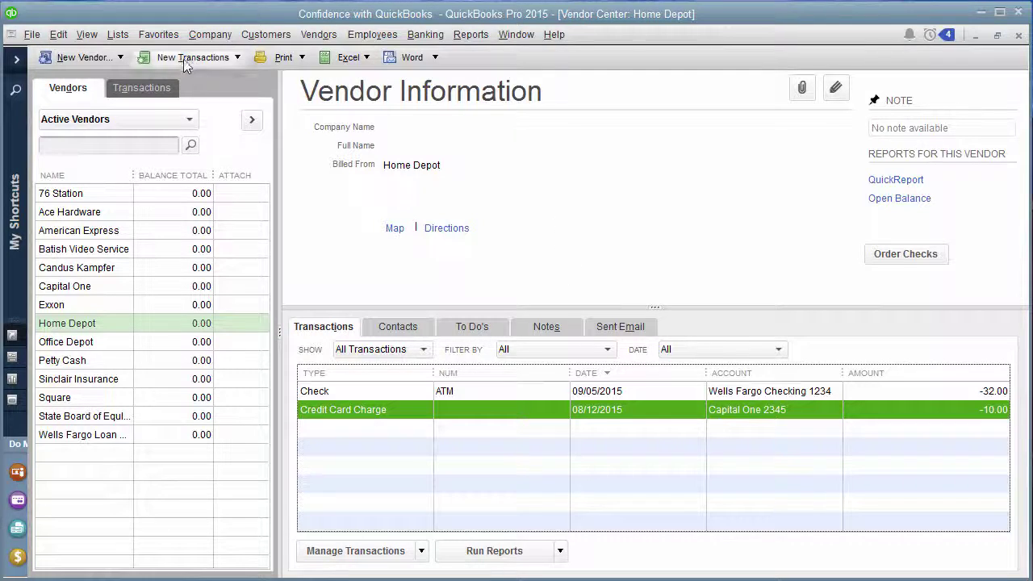
Step: Open the Chart of Accounts and open the Capital One 2345 account's register
{"action": "left_click", "coordinate": [118, 35]}
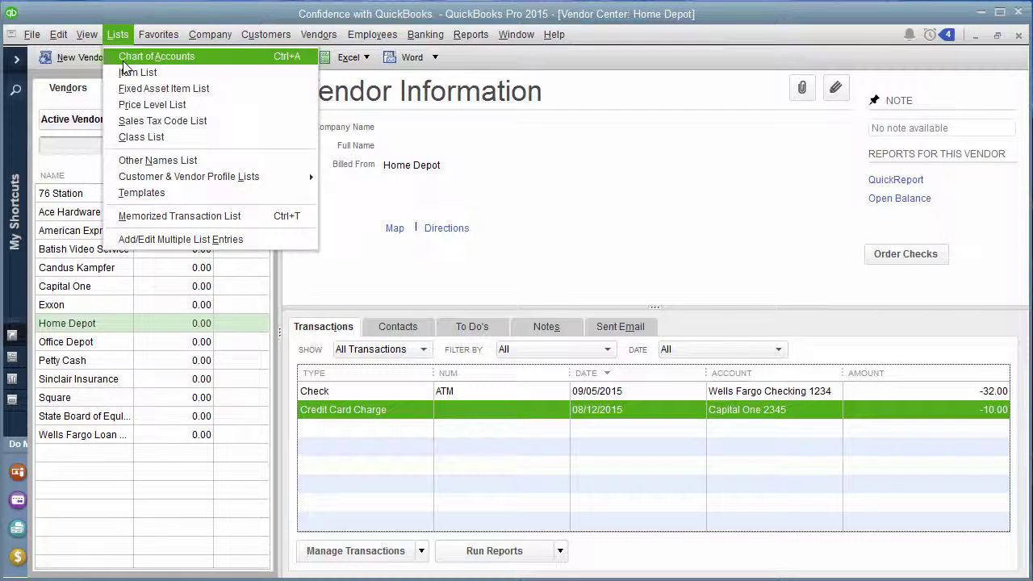
{"action": "left_click", "coordinate": [125, 65]}
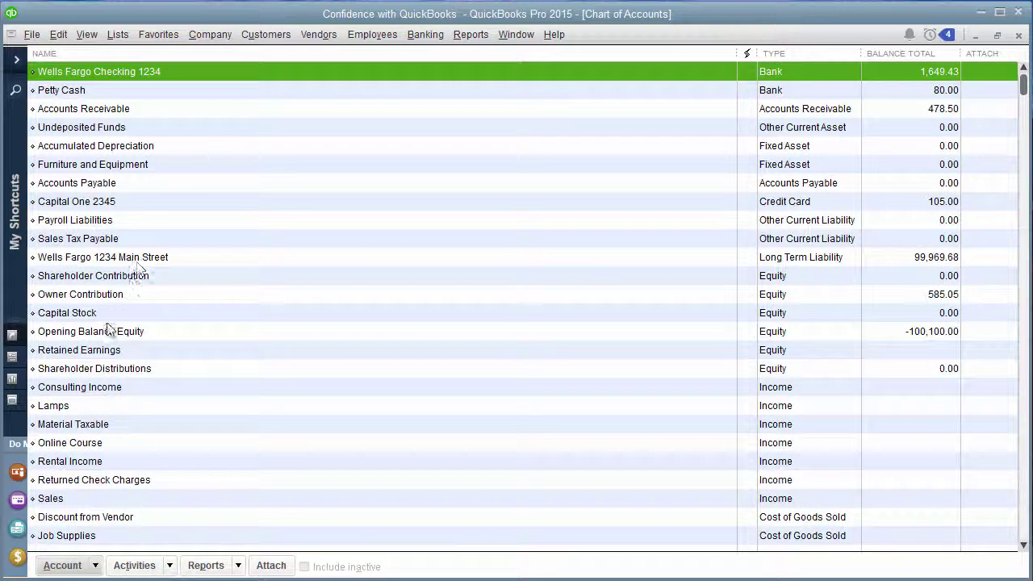
{"action": "left_click", "coordinate": [131, 203]}
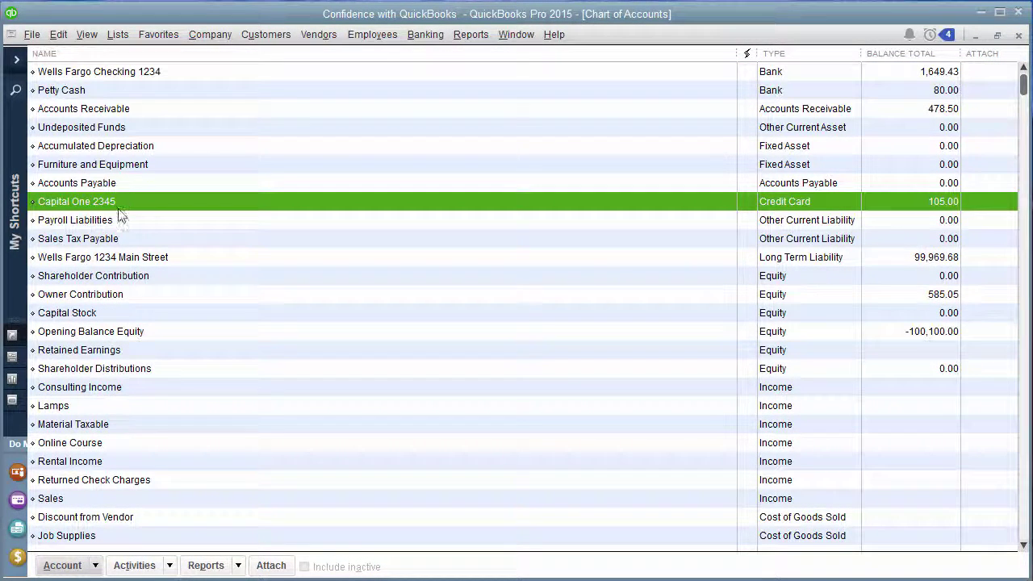
{"action": "double_click", "coordinate": [92, 201]}
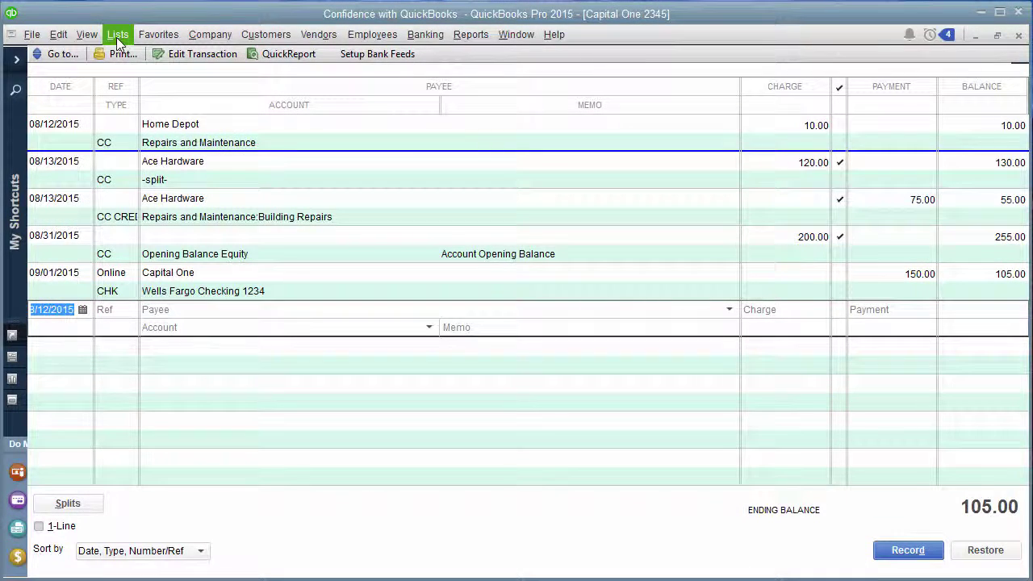
Step: Reopen the Chart of Accounts and double-click Capital One 2345 to view its register again
{"action": "left_click", "coordinate": [117, 37]}
{"action": "left_click", "coordinate": [116, 57]}
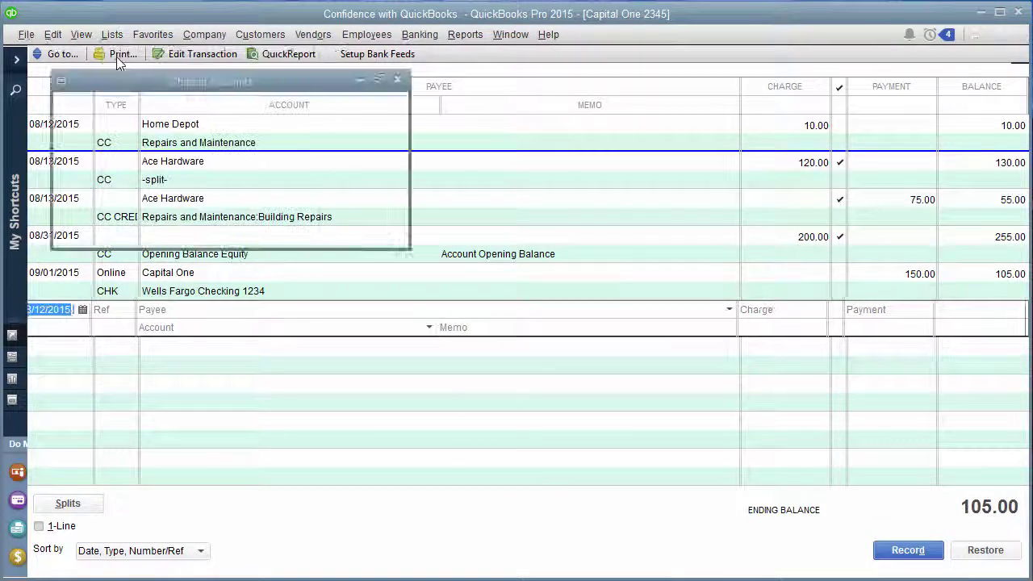
{"action": "double_click", "coordinate": [93, 197]}
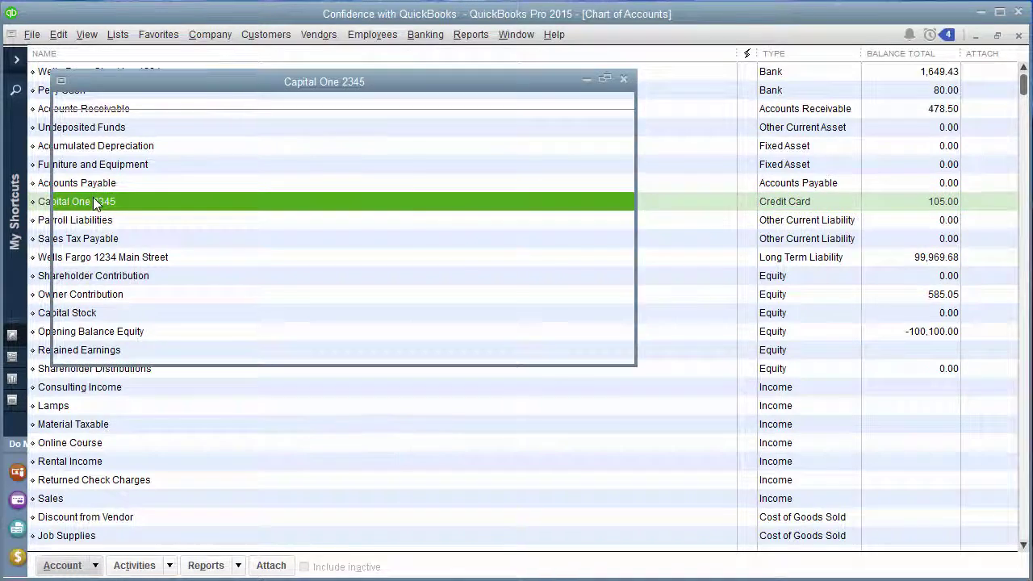